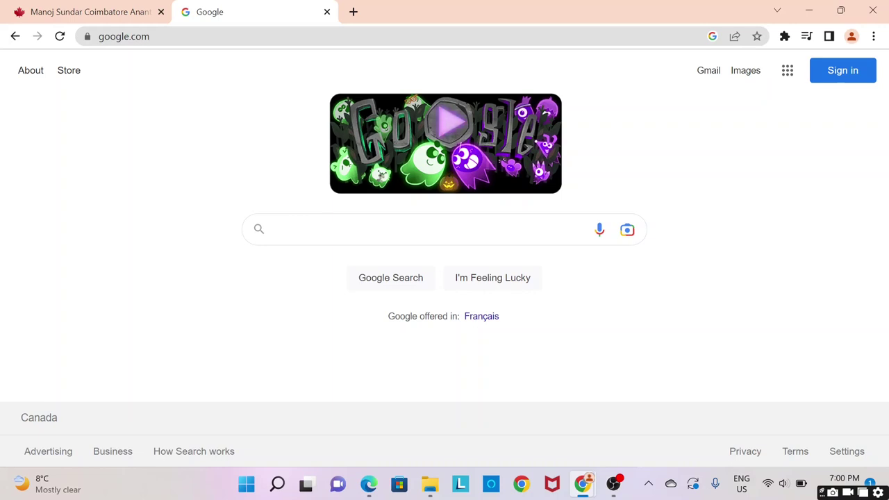
Search Google for 'immigrate to canada' and open the Canada.ca Immigrate to Canada result
type("imm")
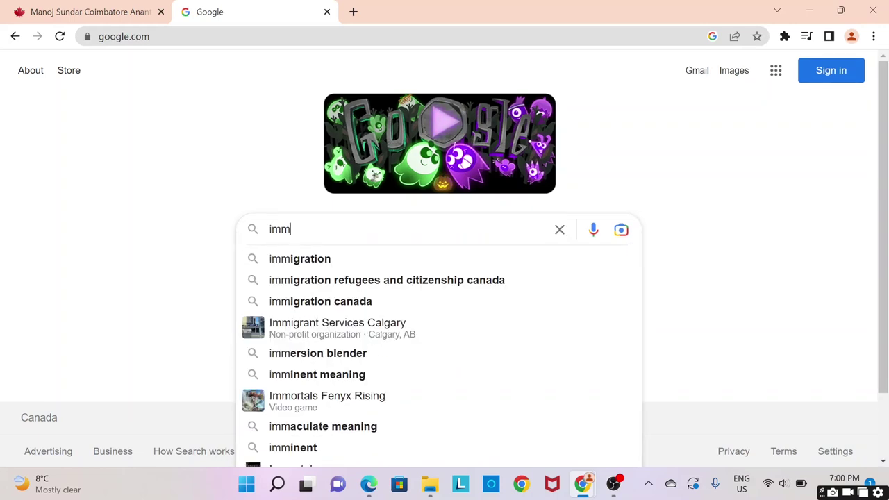
type("igrate t")
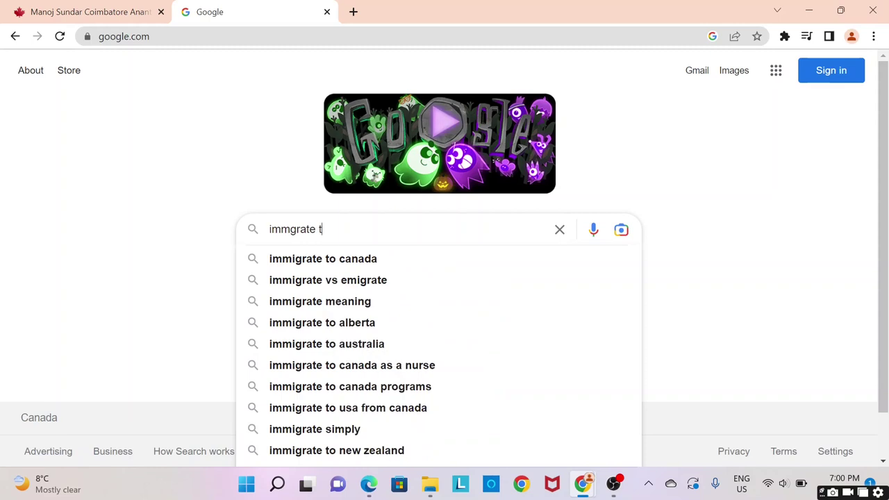
type("o ca")
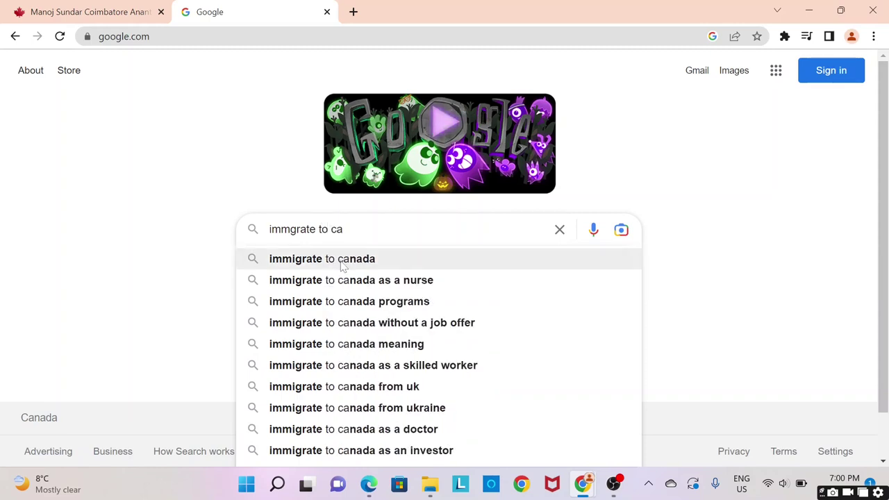
left_click(342, 264)
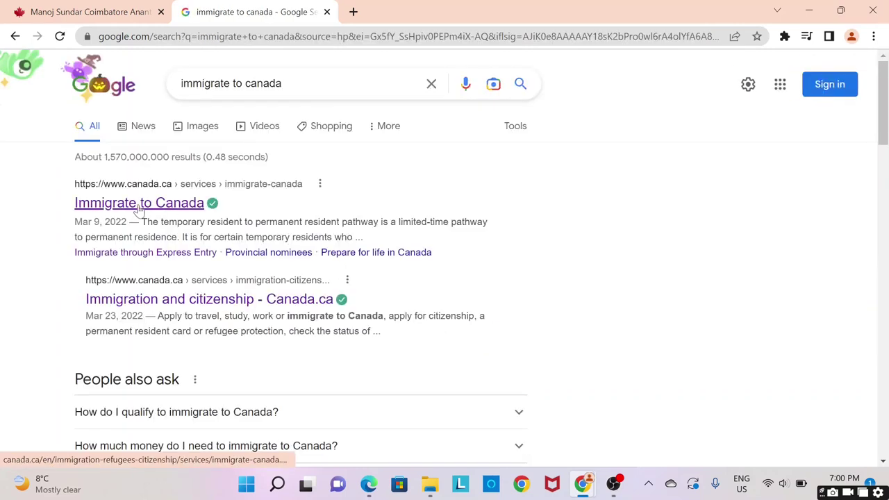
left_click(136, 204)
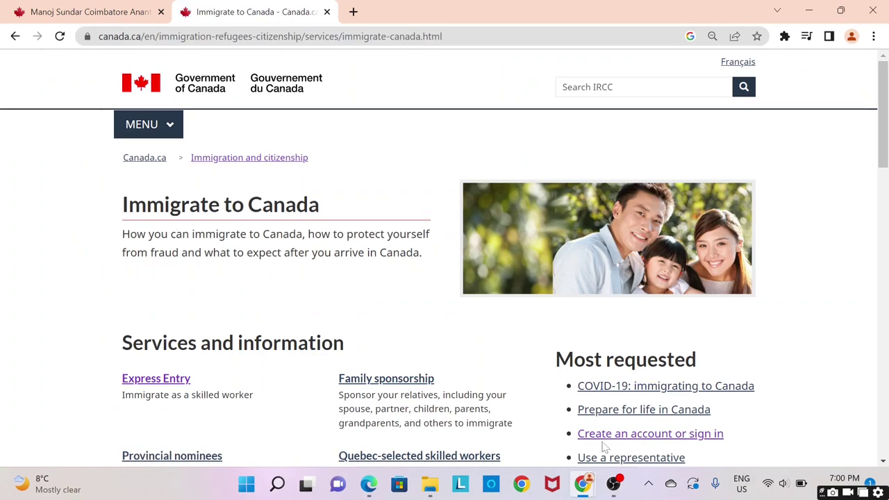
Go to the IRCC account sign-in page, then return to the tab already signed in to IRCC
left_click(701, 438)
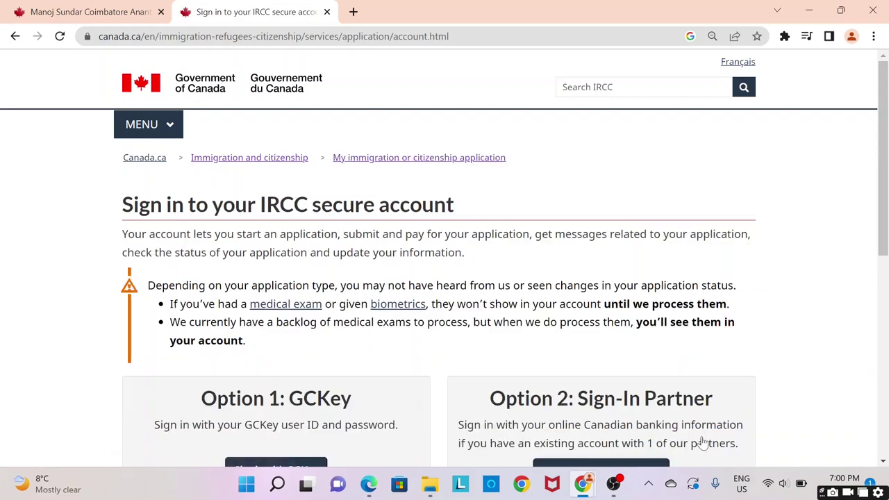
left_click_drag(883, 159, 885, 231)
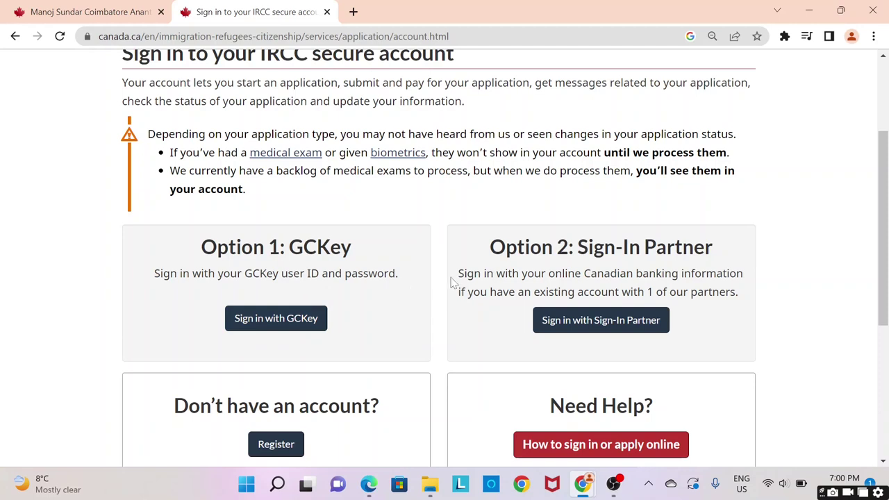
left_click_drag(887, 236, 886, 258)
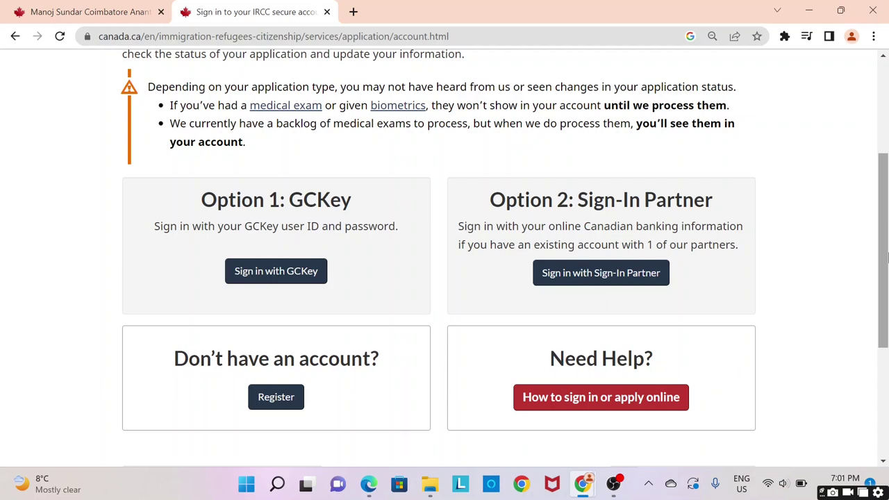
left_click(73, 10)
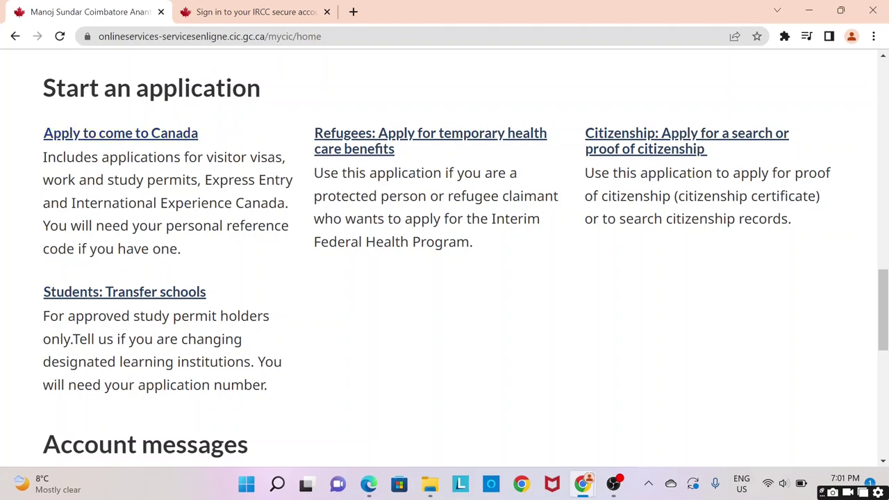
Choose Apply to come to Canada and start the Express Entry (EE) eligibility check
left_click(179, 138)
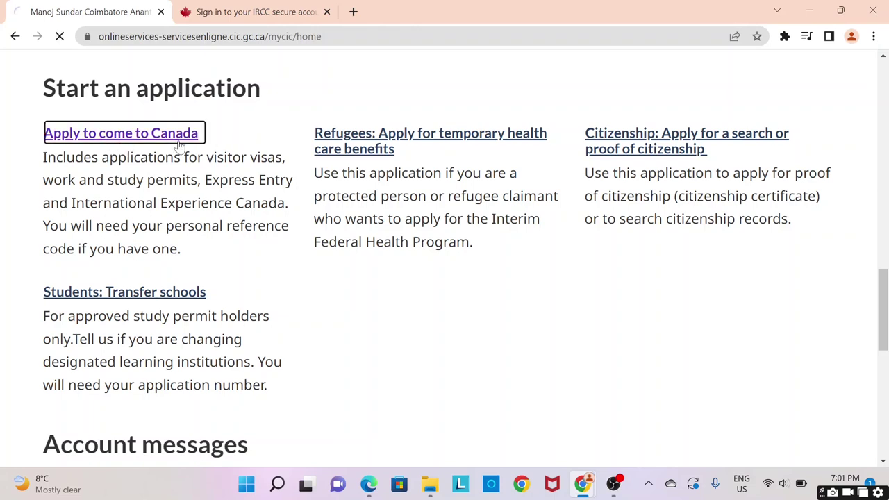
left_click_drag(882, 141, 877, 279)
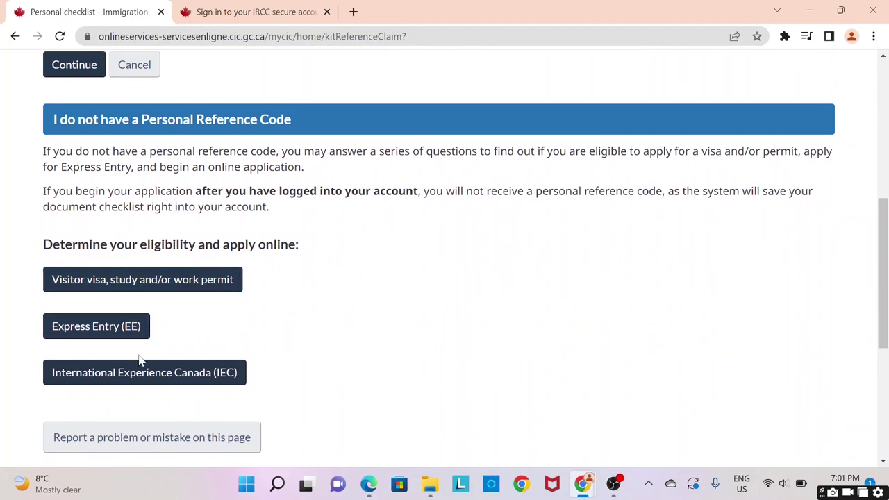
left_click(116, 335)
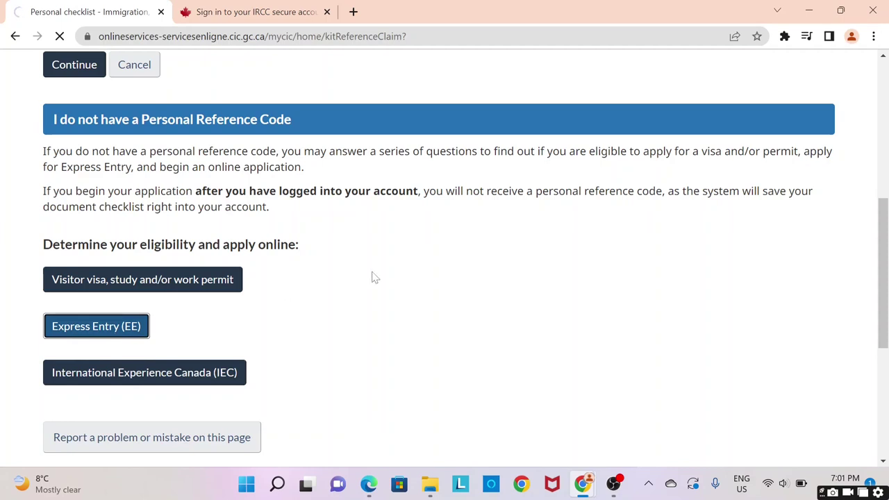
left_click_drag(884, 187, 887, 215)
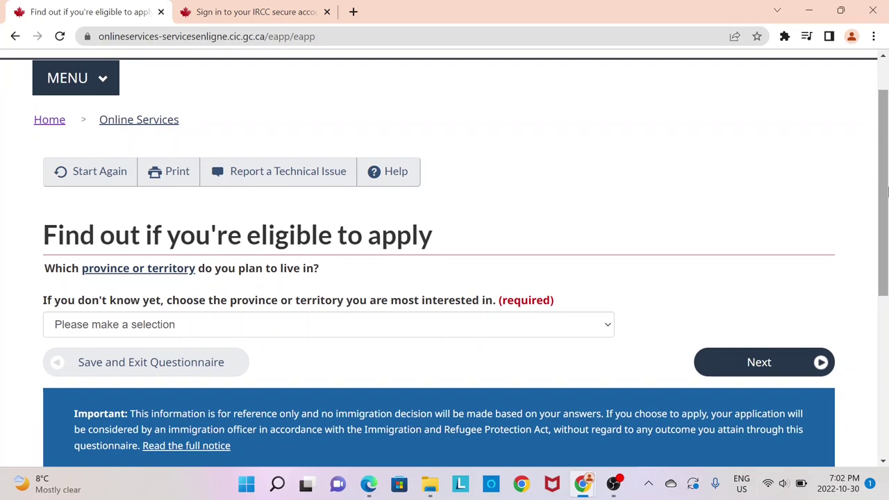
Select Alberta as the province you plan to live in and continue
left_click_drag(886, 191, 886, 194)
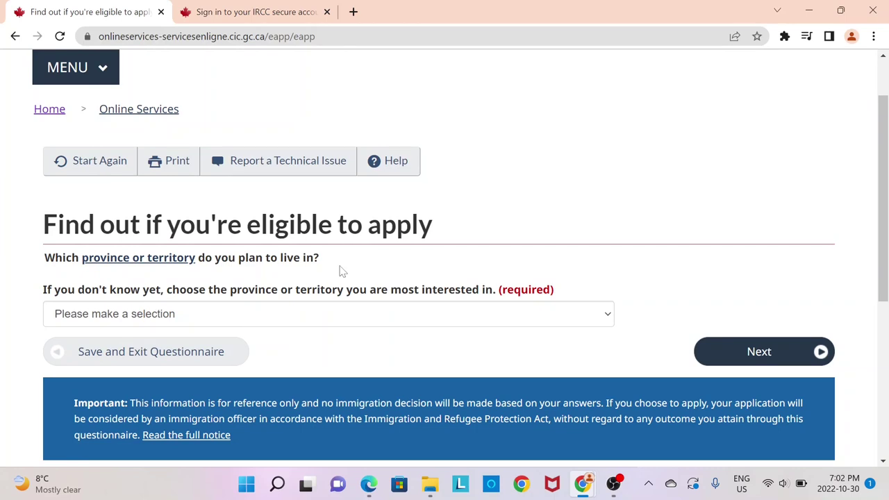
left_click(293, 321)
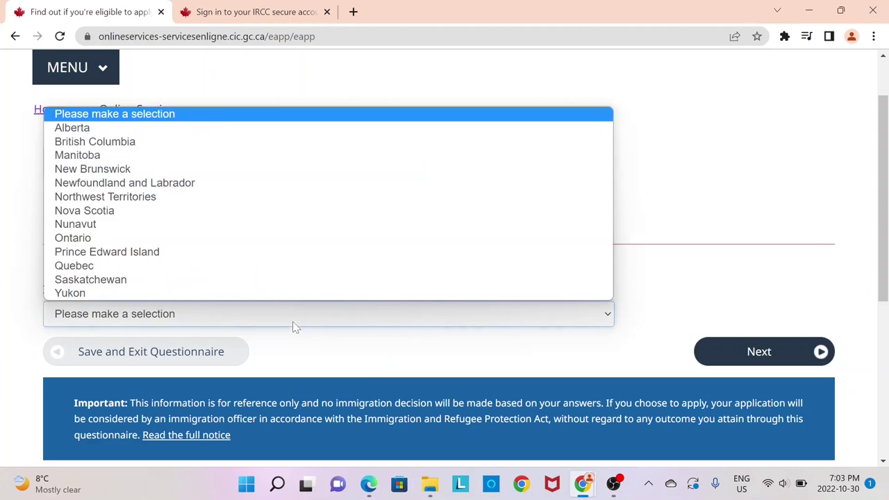
left_click(205, 134)
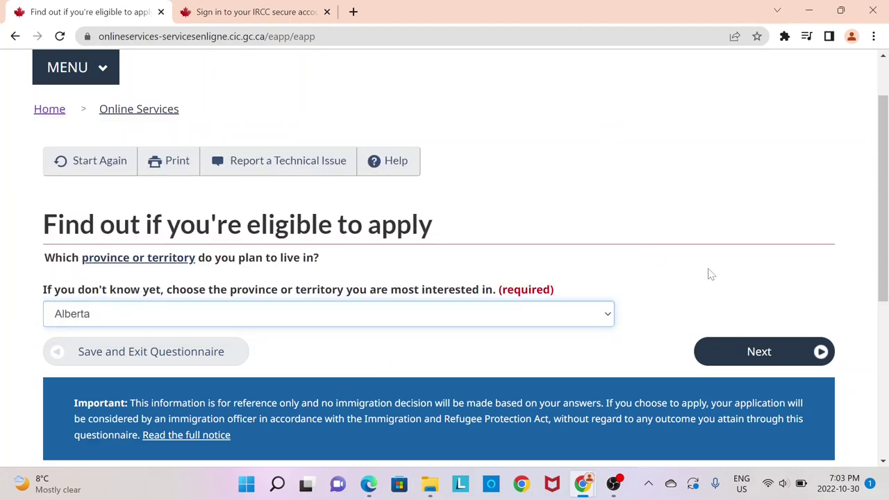
left_click(756, 361)
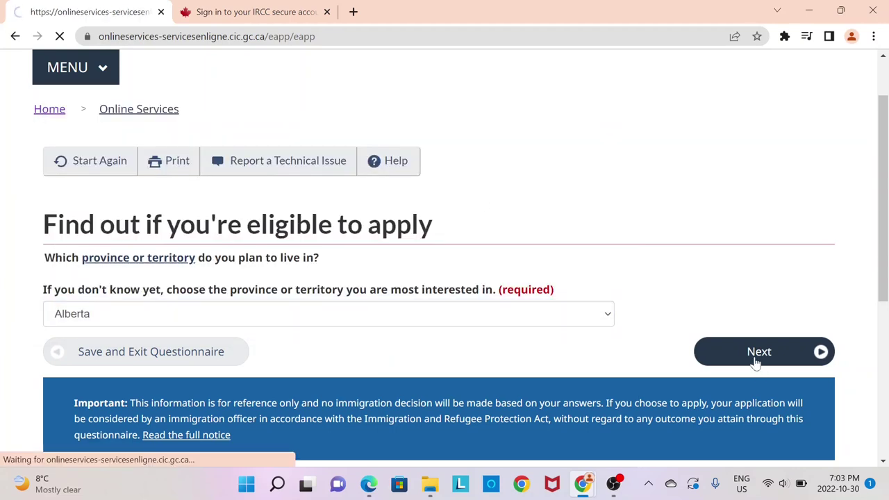
left_click_drag(885, 131, 883, 195)
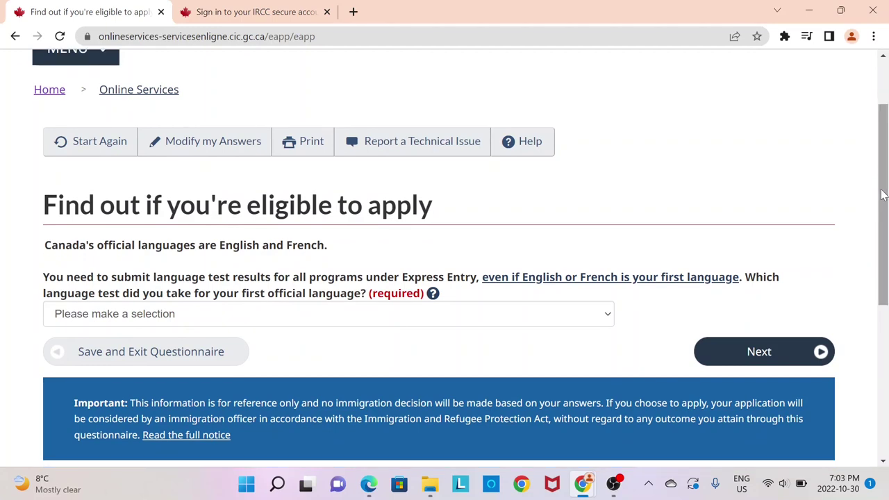
Answer IELTS as the first official language test taken and continue
left_click(455, 314)
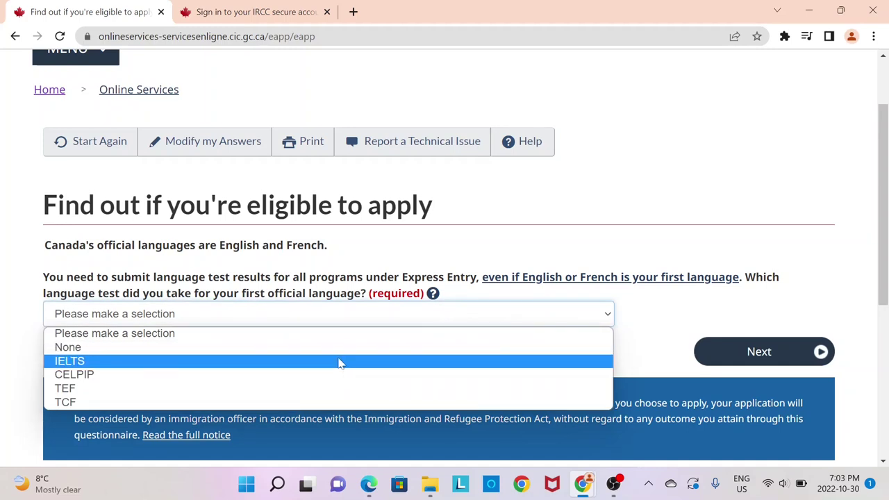
left_click(288, 370)
left_click(783, 357)
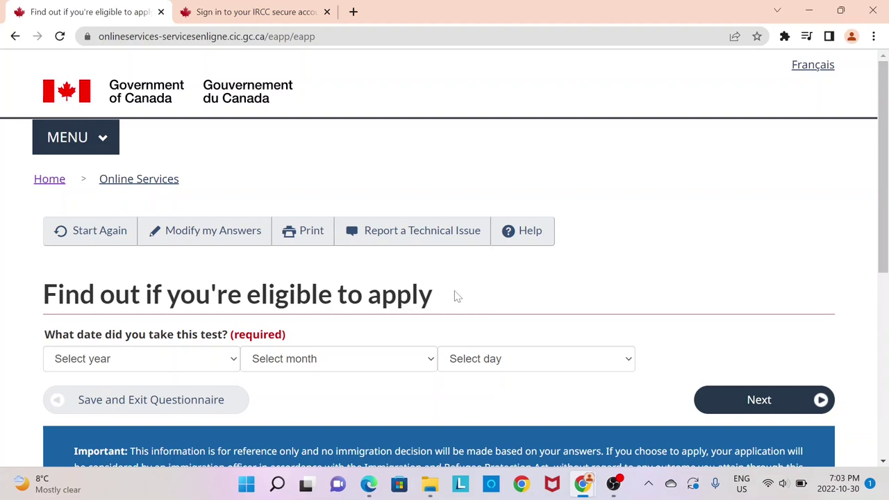
Enter the language test date as 10 April 2022 and continue
left_click(211, 358)
left_click(131, 91)
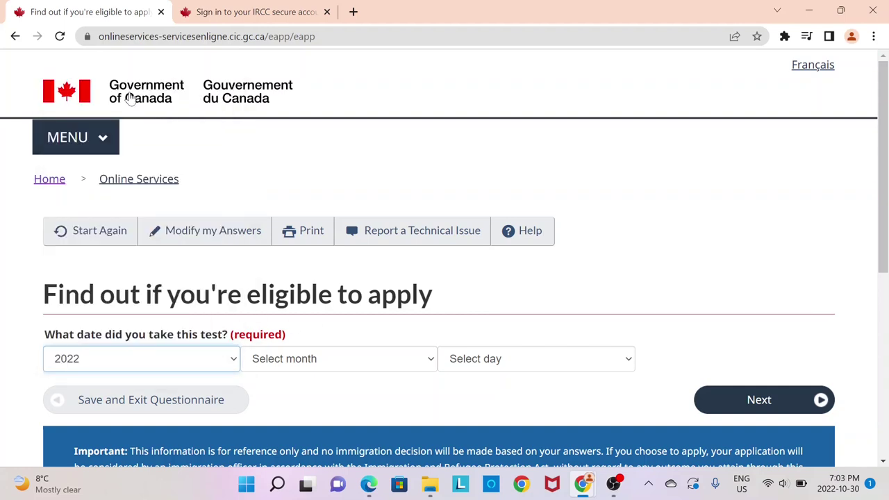
left_click(387, 369)
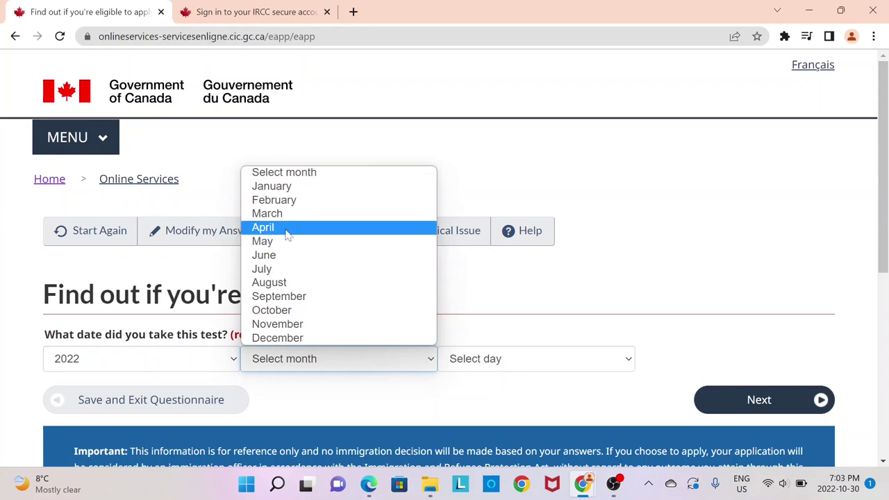
left_click(285, 228)
left_click(520, 362)
left_click(472, 216)
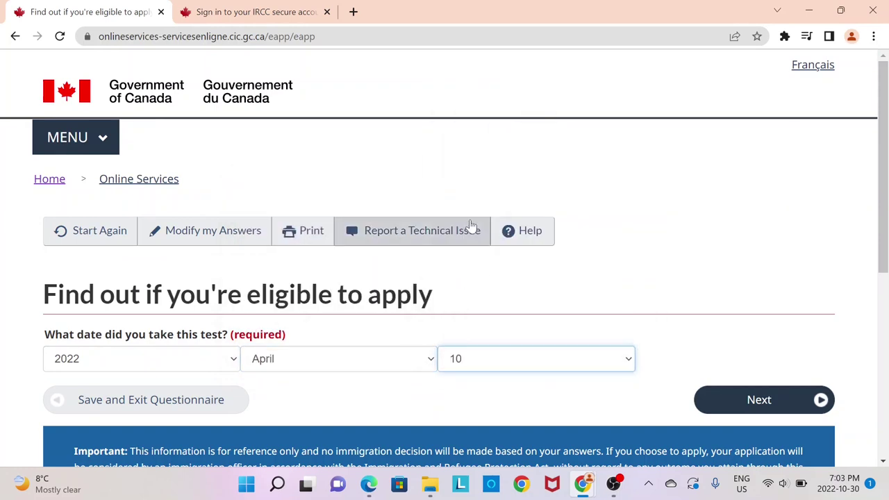
left_click(740, 410)
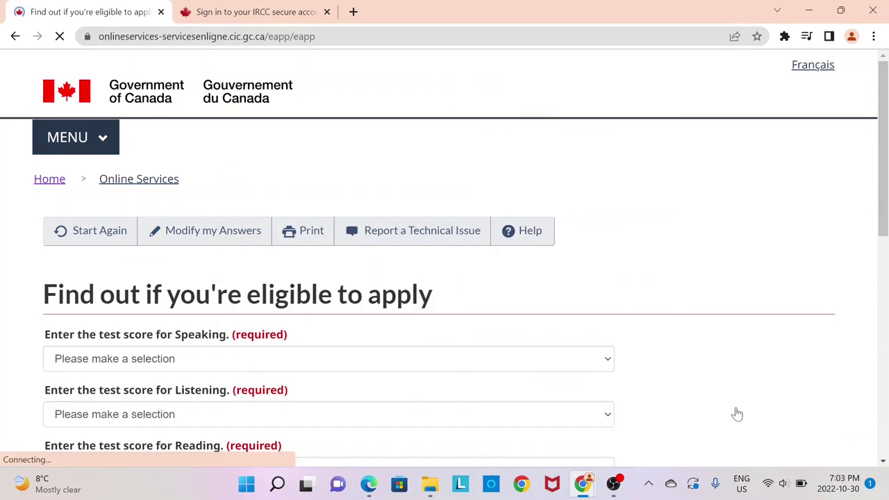
Enter IELTS scores Speaking 7.5, Listening 8, Reading 8, Writing 7.5, and continue
left_click_drag(885, 142, 886, 223)
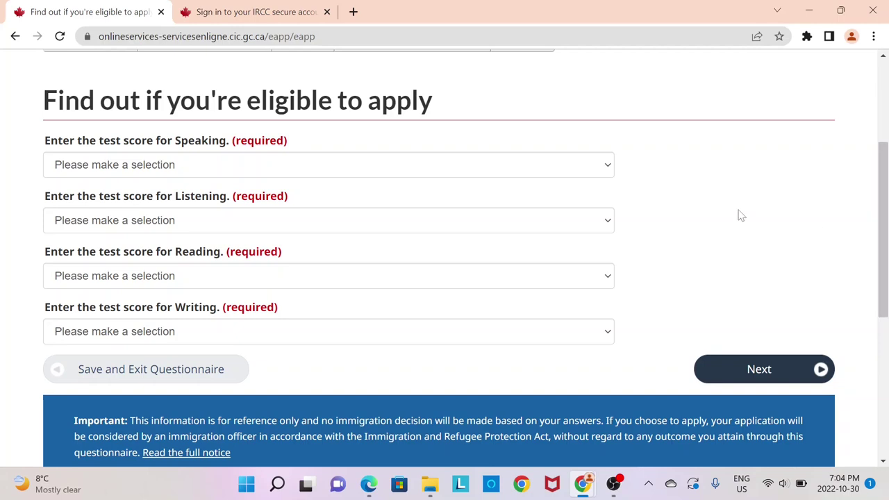
left_click(206, 171)
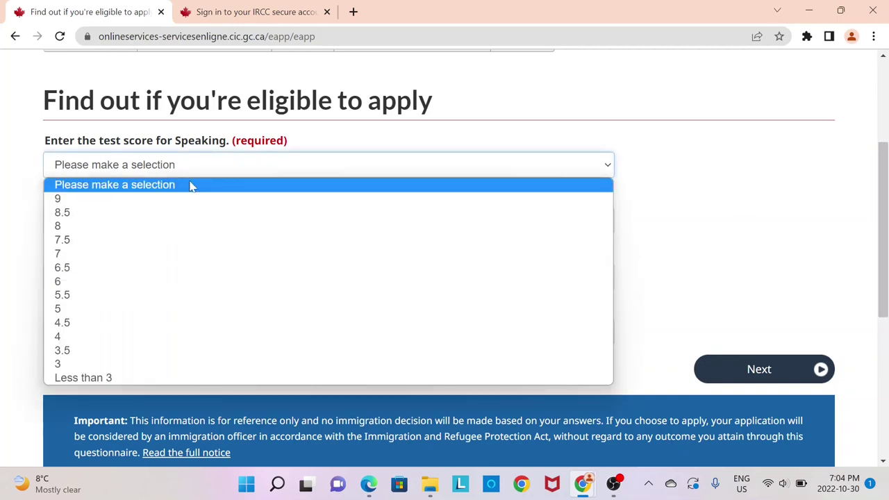
left_click(108, 242)
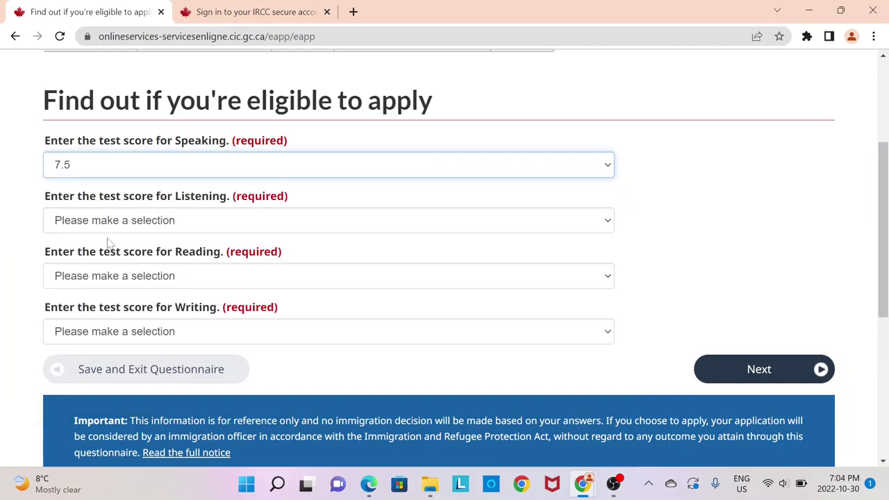
left_click(155, 220)
left_click(115, 283)
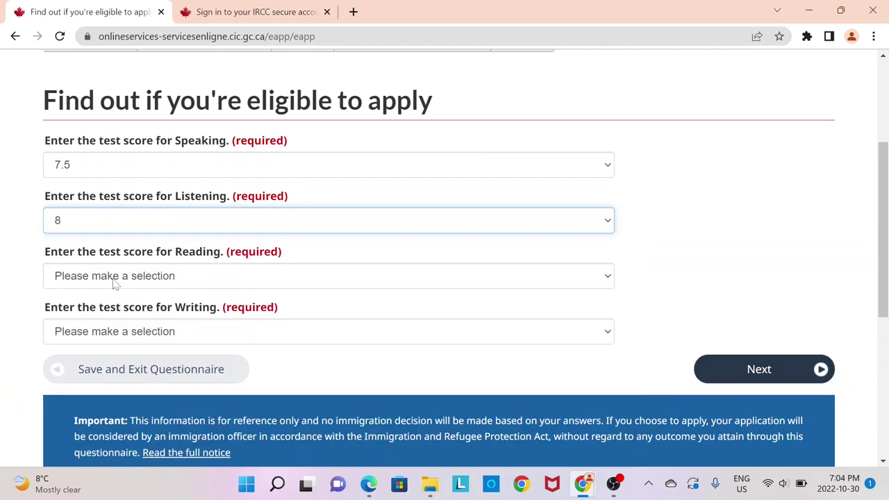
left_click(135, 287)
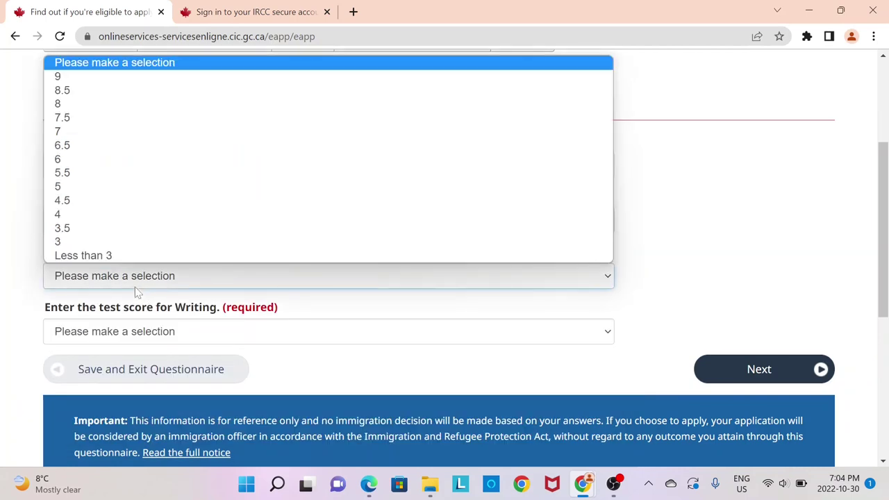
left_click(135, 105)
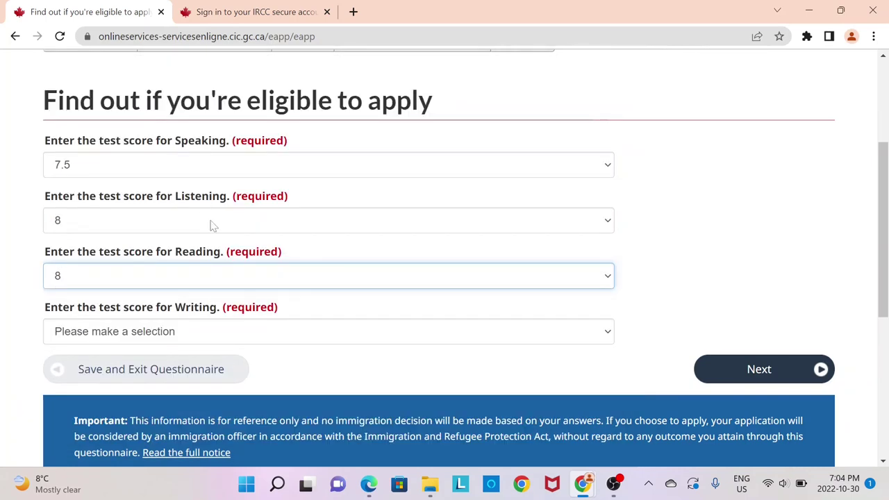
left_click(199, 336)
left_click(117, 175)
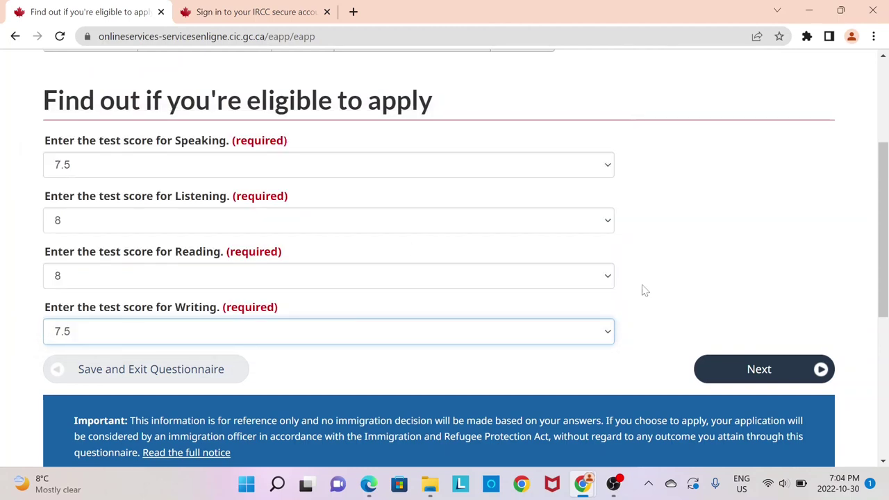
left_click(727, 363)
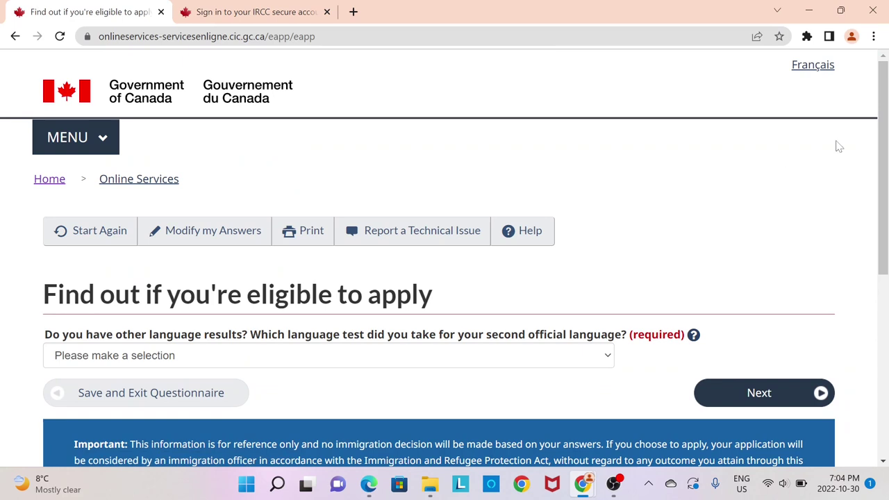
Answer None for a second official language test and continue
scroll(886, 142, "down", 1)
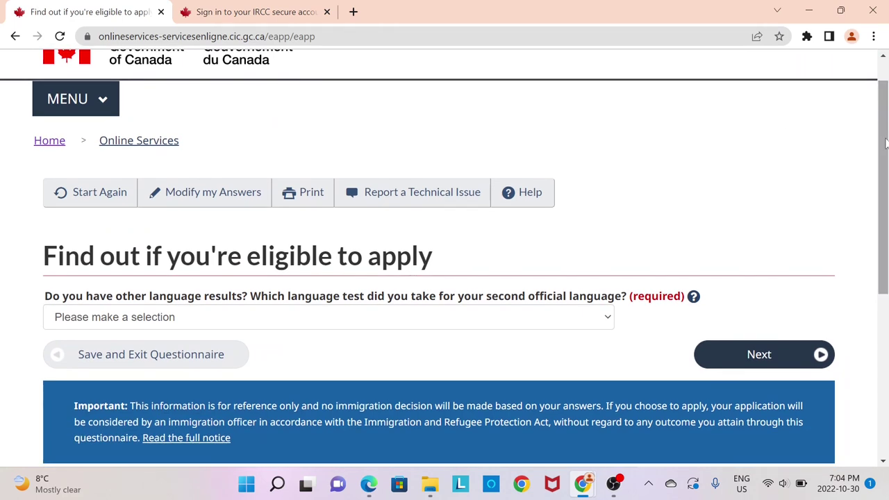
left_click(513, 324)
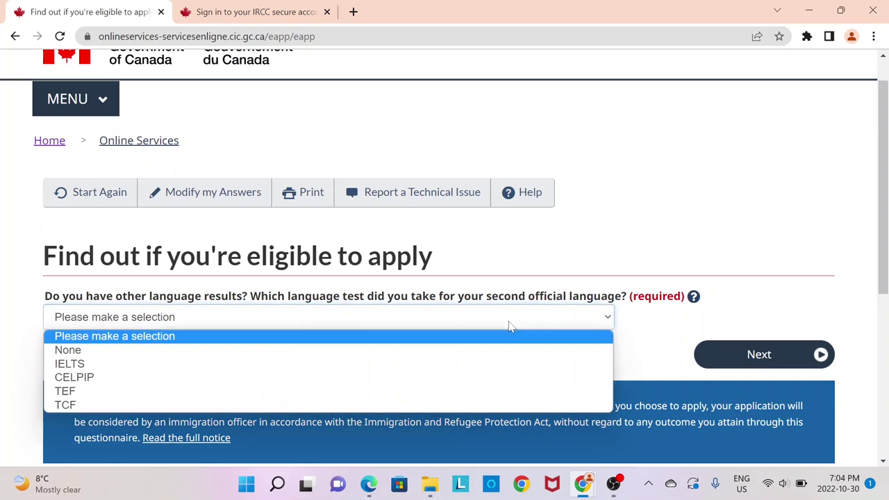
left_click(373, 351)
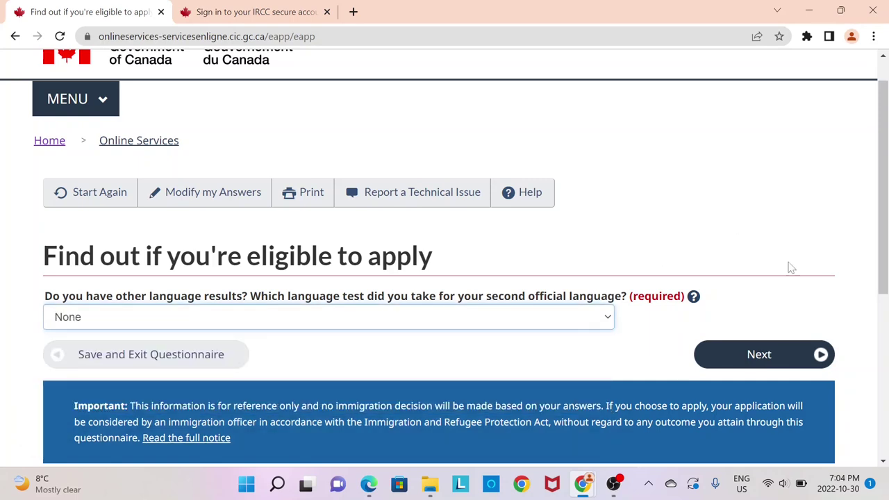
left_click(779, 355)
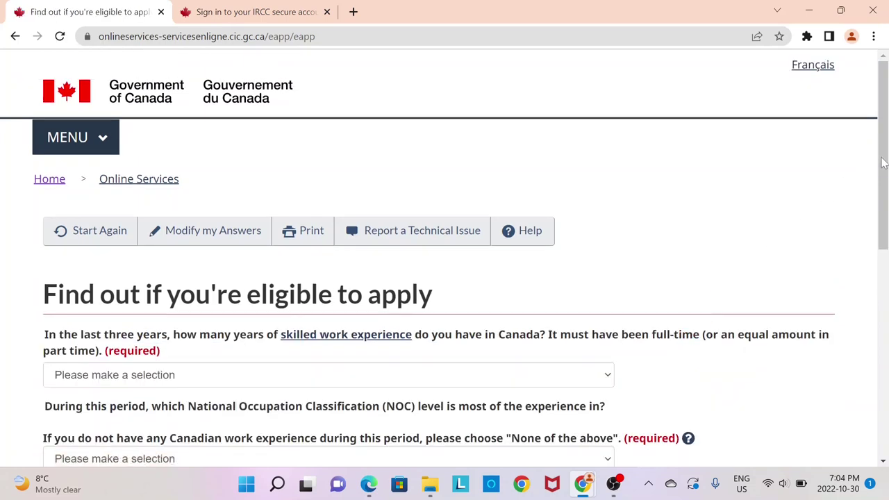
Set Canadian skilled work experience to None and NOC level to None of the above, then continue
left_click_drag(882, 161, 882, 220)
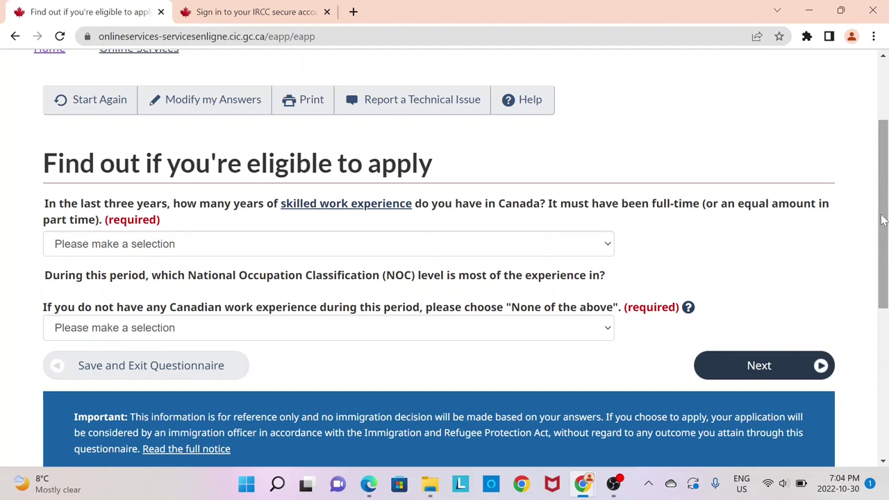
left_click(591, 239)
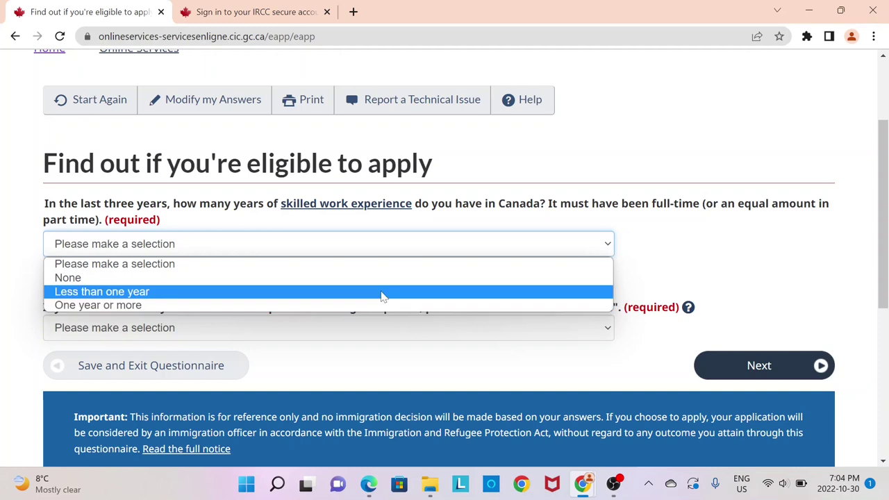
left_click(371, 278)
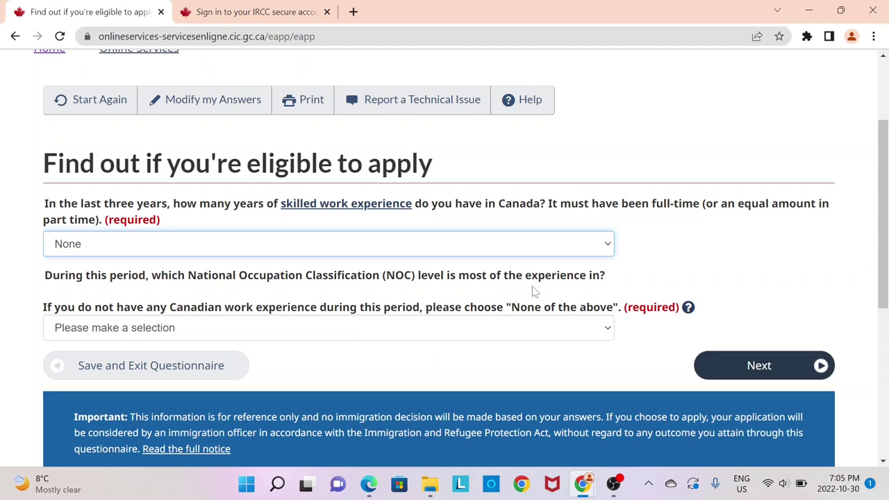
left_click(437, 330)
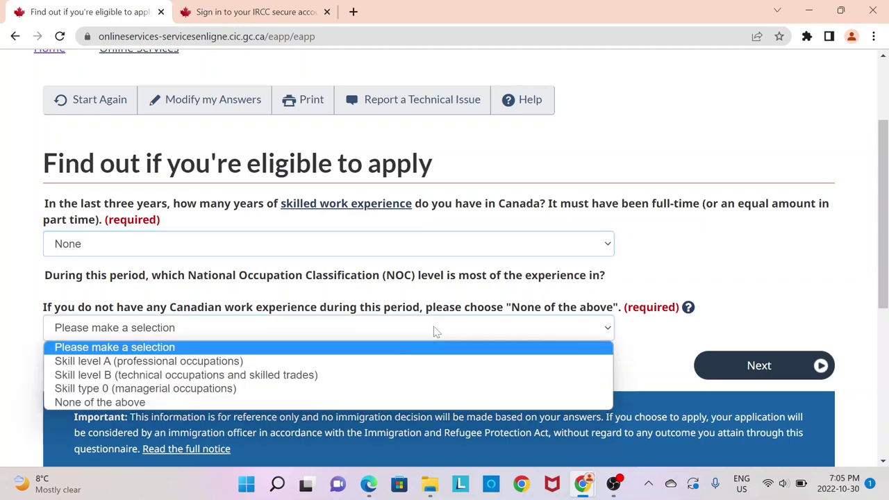
left_click(328, 402)
left_click(762, 377)
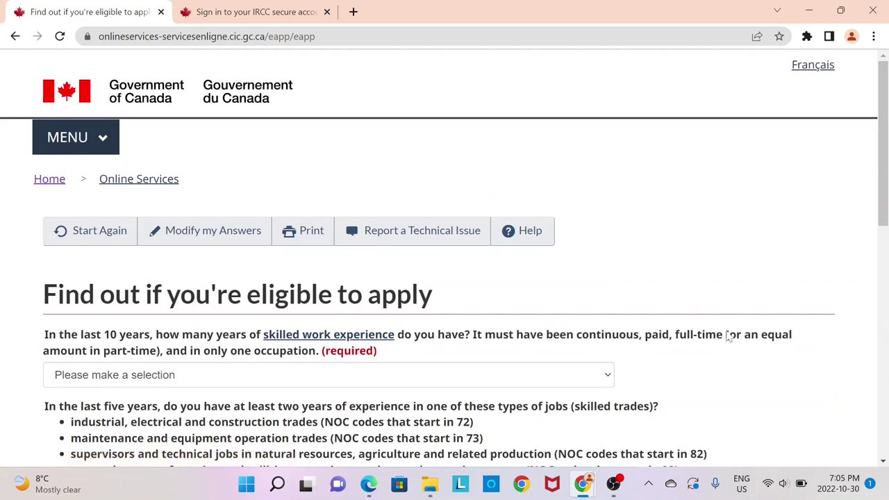
Select Two to Three years of skilled work in the last 10 years and None for trades
left_click_drag(883, 164, 887, 229)
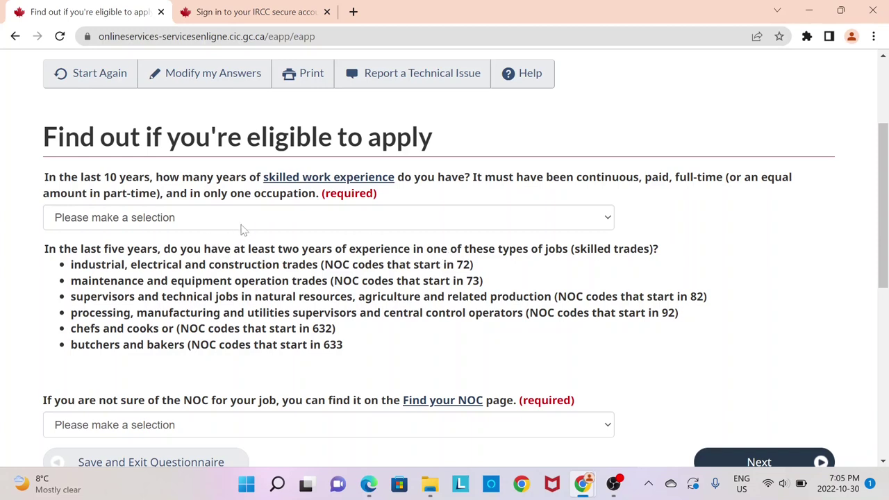
left_click(371, 220)
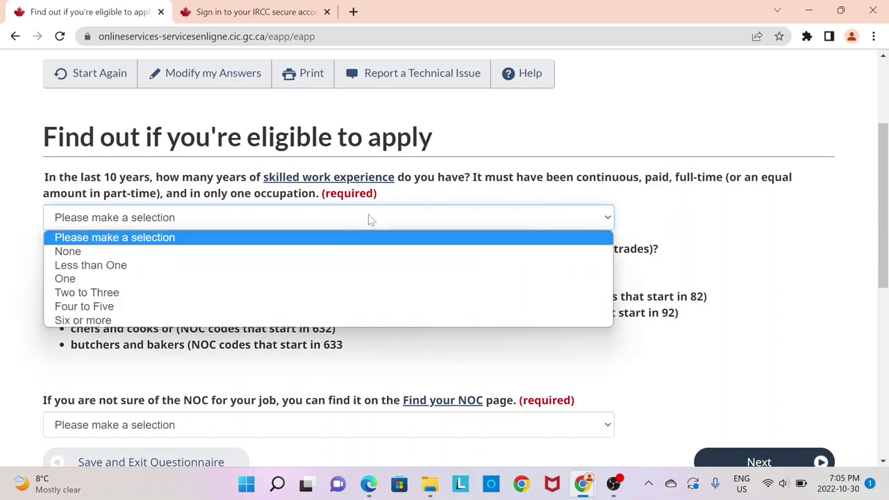
left_click(207, 298)
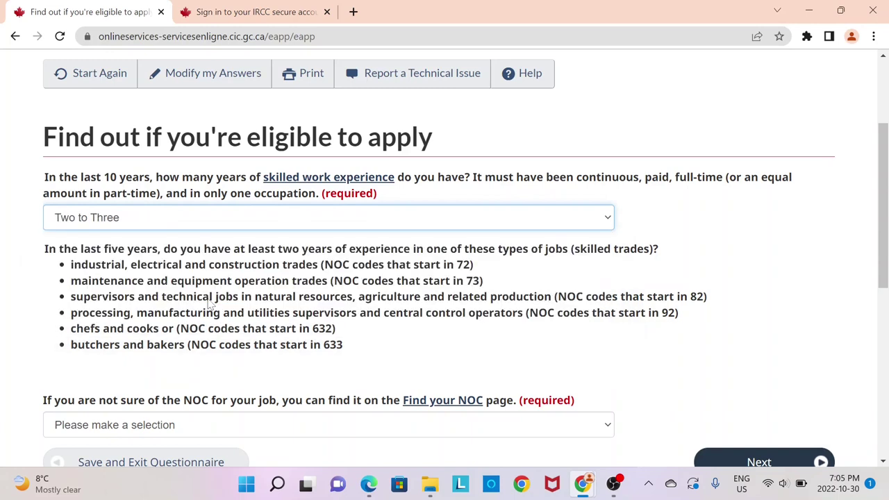
scroll(884, 243, "down", 2)
left_click_drag(884, 241, 876, 254)
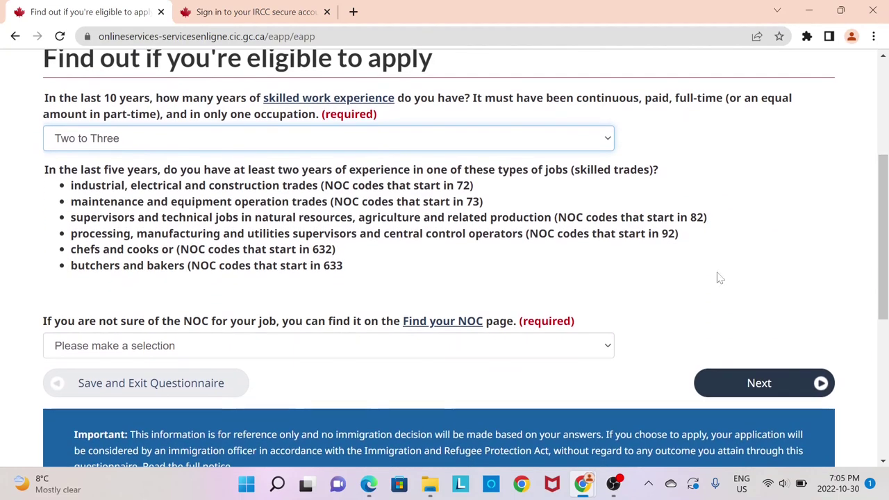
left_click(341, 346)
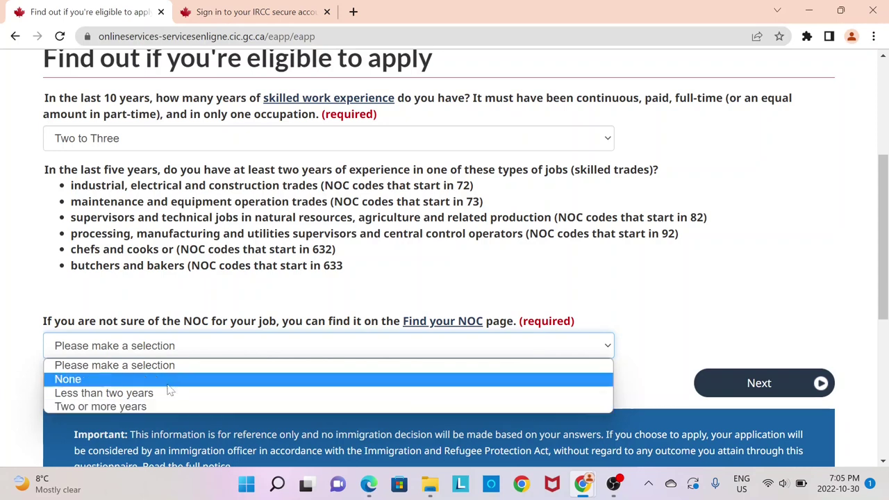
left_click(110, 381)
left_click(742, 391)
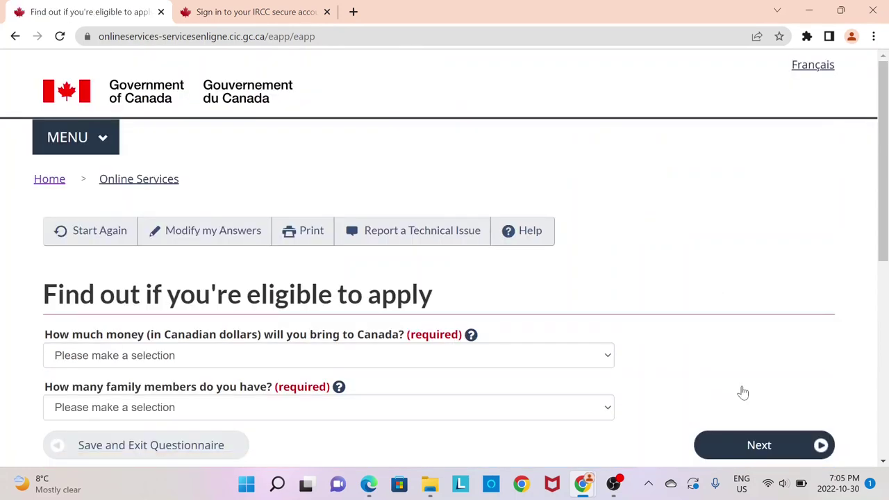
Choose 13,310 - 16,569 as settlement funds and 1 family member, then continue
left_click_drag(885, 151, 886, 182)
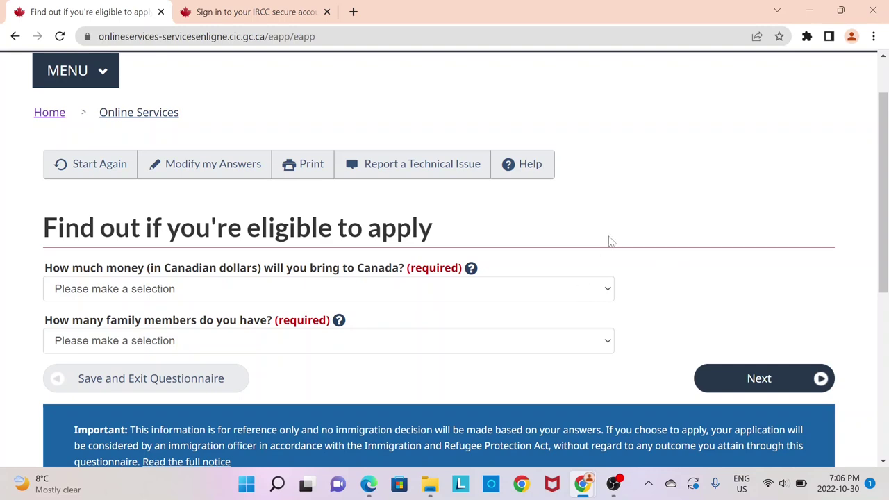
left_click(533, 289)
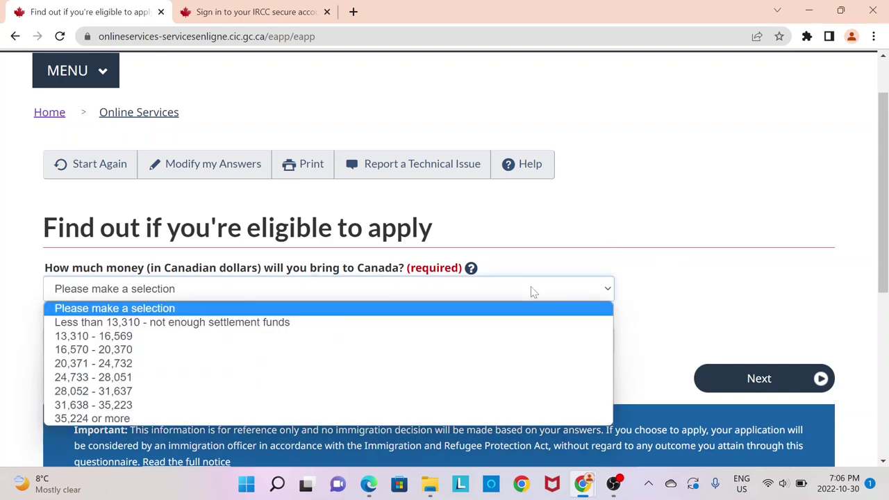
left_click(314, 344)
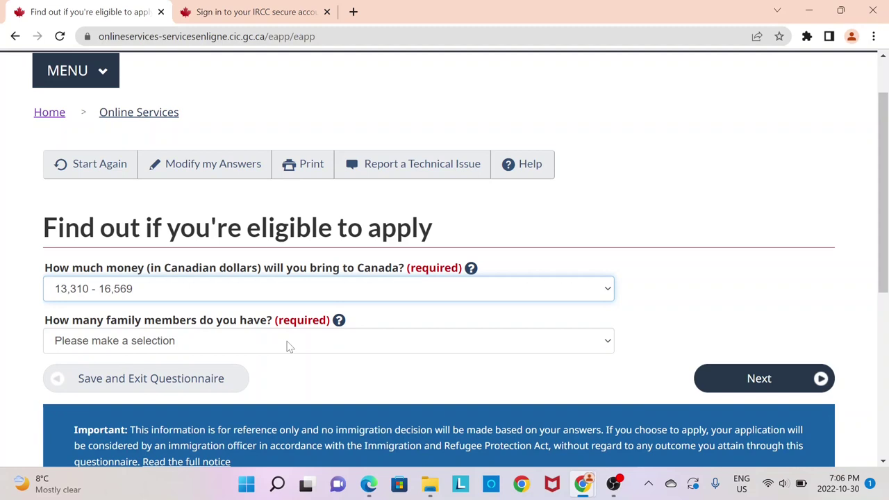
left_click(290, 345)
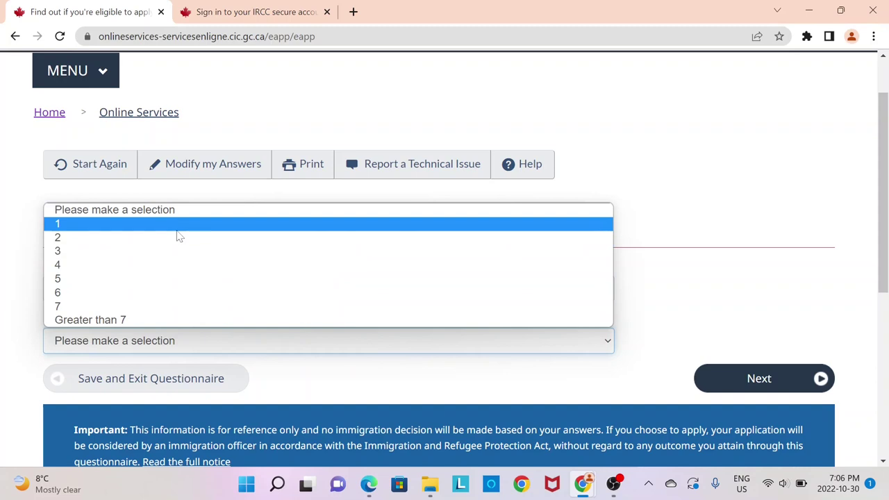
left_click(178, 233)
left_click(743, 372)
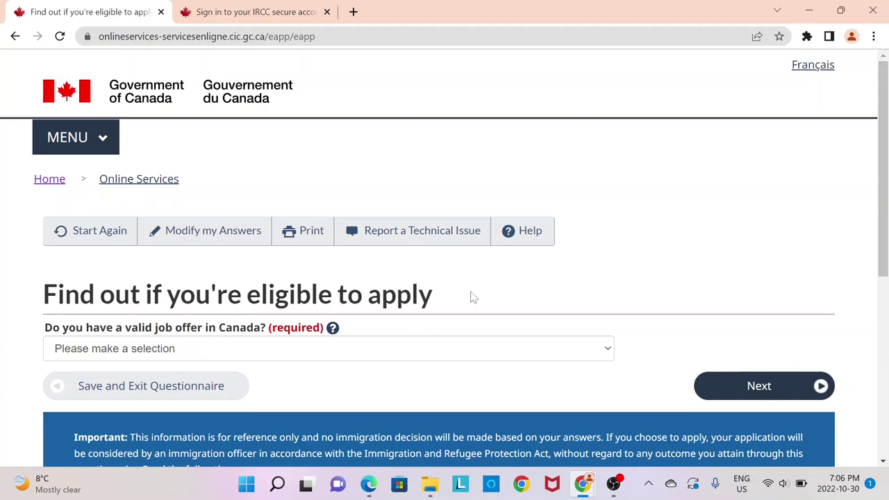
Answer No to having a valid Canadian job offer and continue
left_click(457, 359)
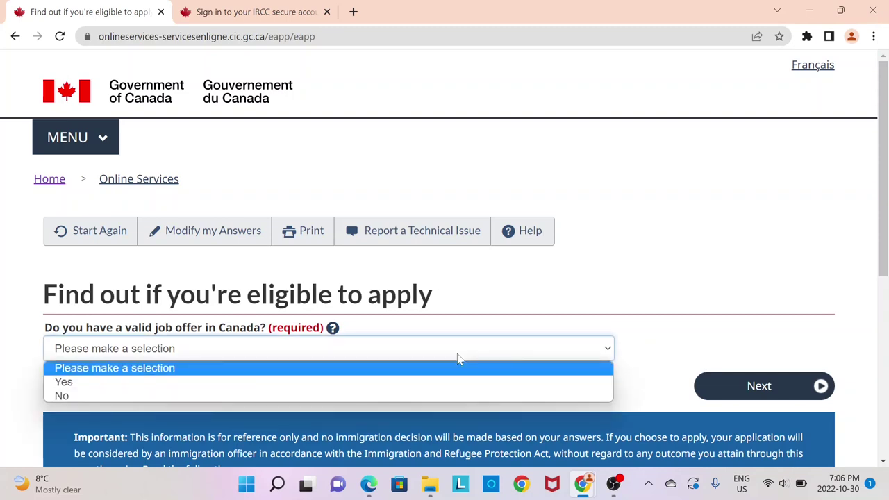
left_click(371, 404)
left_click(734, 384)
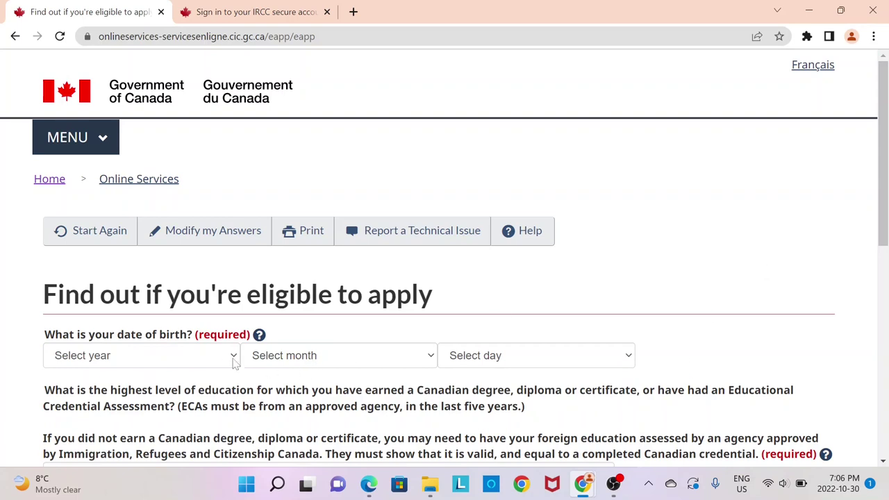
left_click(225, 357)
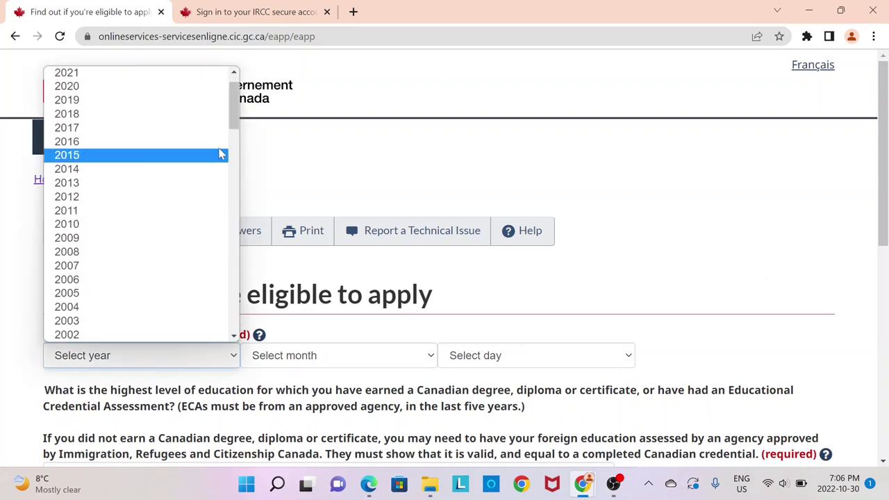
left_click_drag(235, 118, 239, 144)
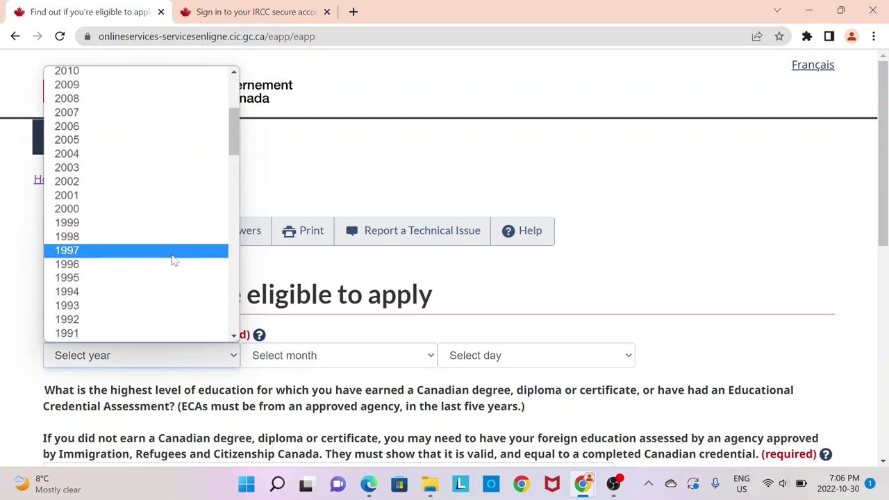
left_click(174, 251)
left_click(375, 366)
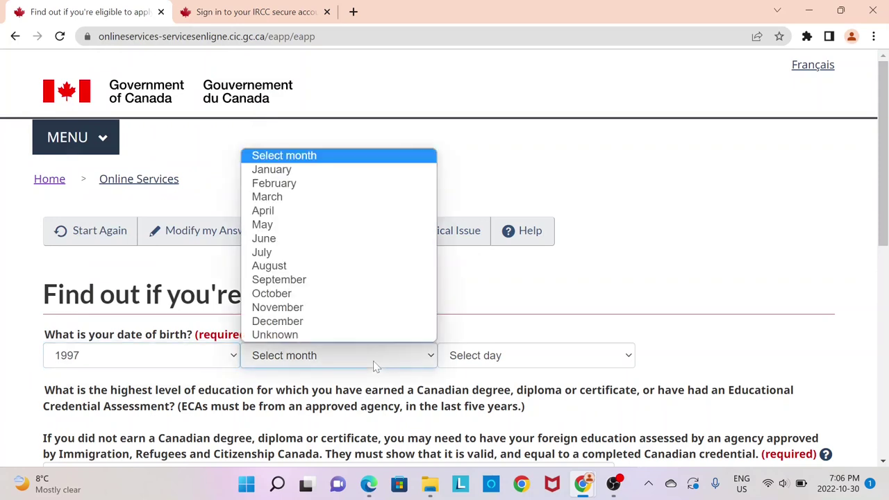
left_click(368, 284)
left_click(486, 355)
left_click(496, 227)
Choose Bachelor's degree as the highest education level and continue
left_click_drag(885, 203, 887, 291)
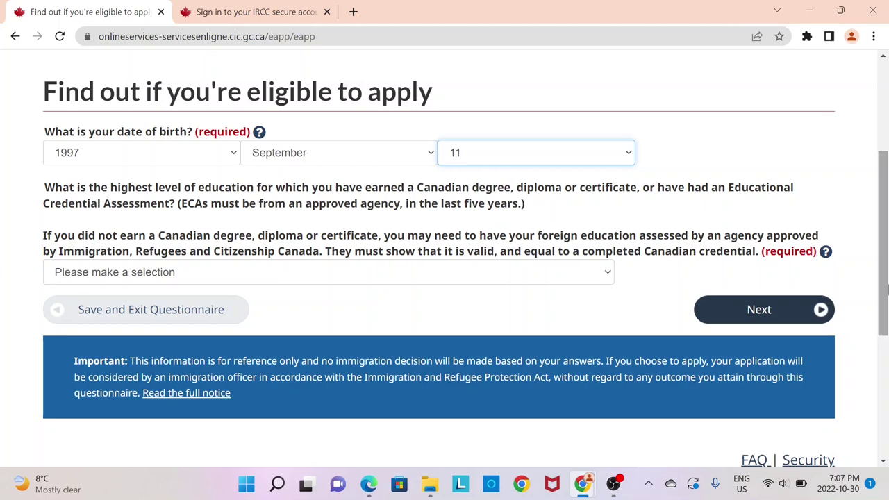
left_click(524, 271)
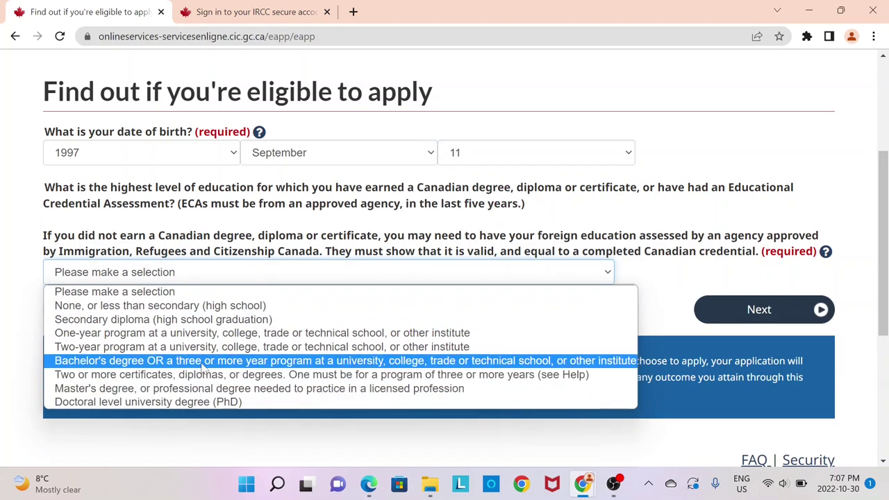
left_click(204, 360)
left_click(716, 306)
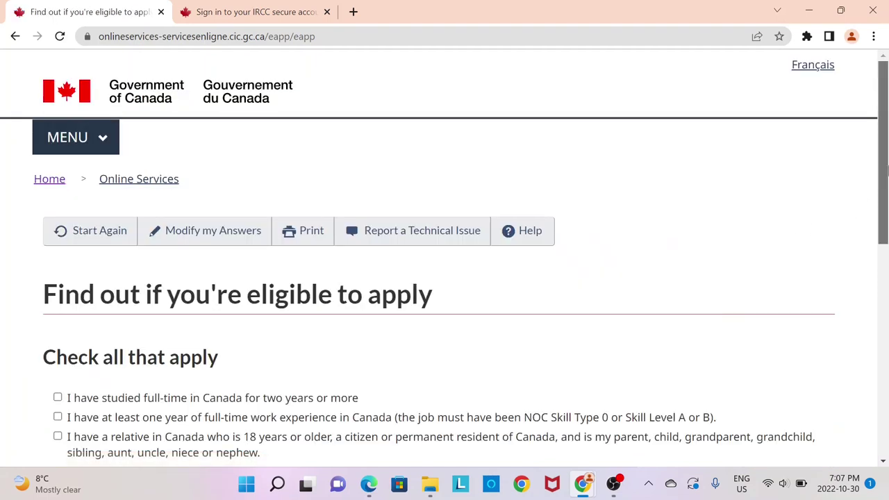
Answer 'None of the above' for Canadian study, work and relatives, and submit
scroll(883, 236, "down", 2)
scroll(886, 238, "down", 1)
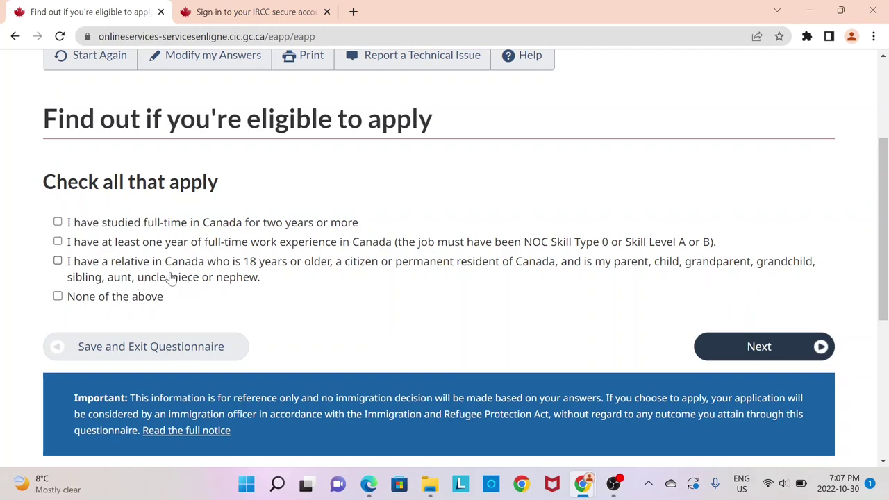
left_click(58, 297)
left_click(795, 355)
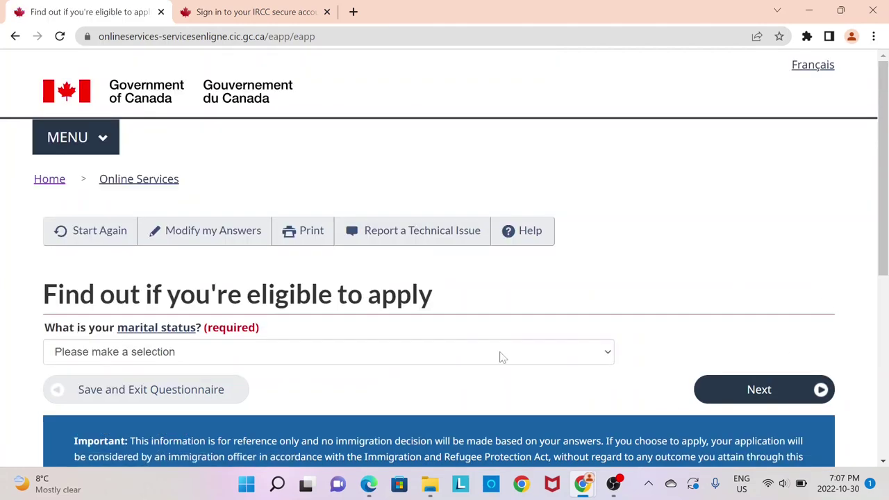
Submit Never Married/Single as marital status to get the Express Entry eligibility result
left_click(432, 359)
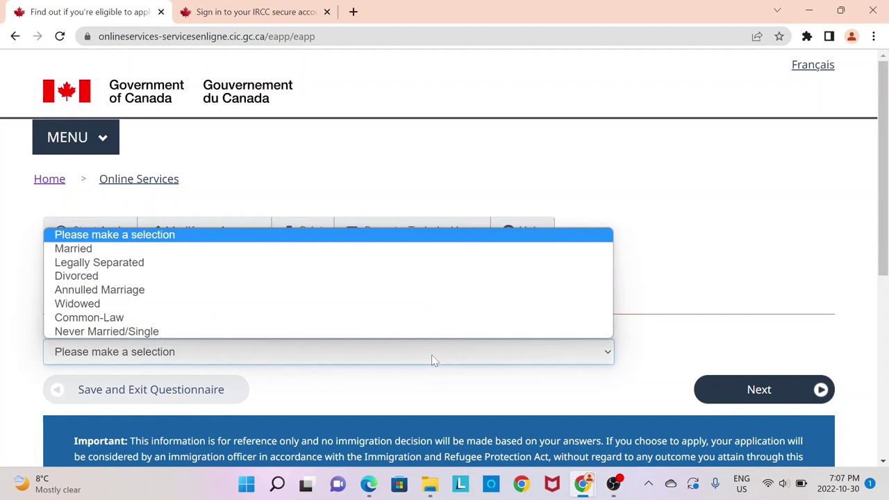
left_click(382, 333)
left_click(761, 395)
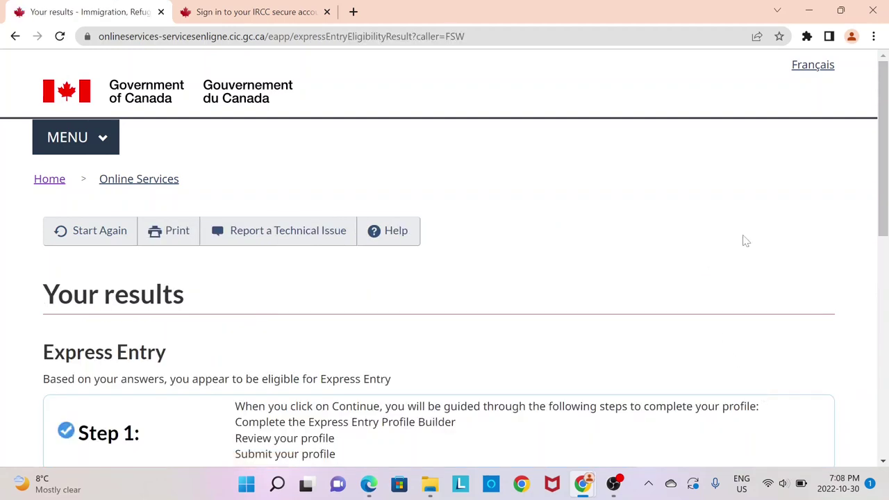
Continue from the 'appear eligible' result to the page asking for names and gender
left_click_drag(885, 171, 871, 248)
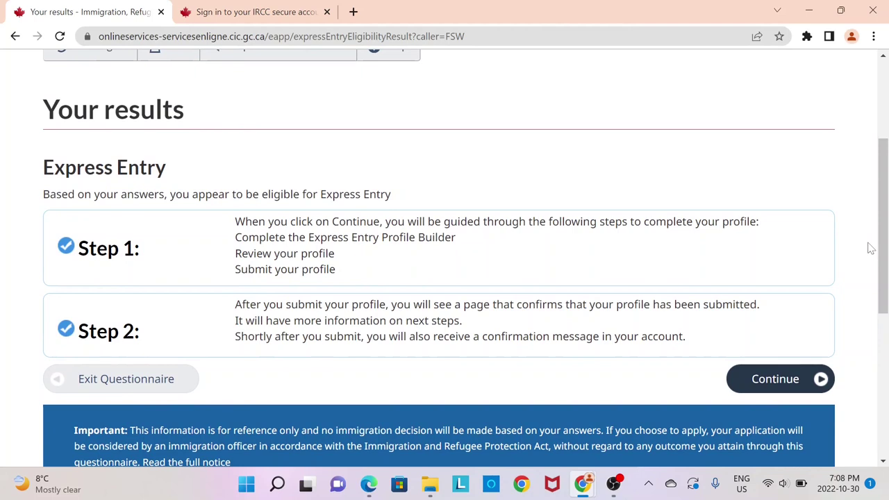
left_click(776, 384)
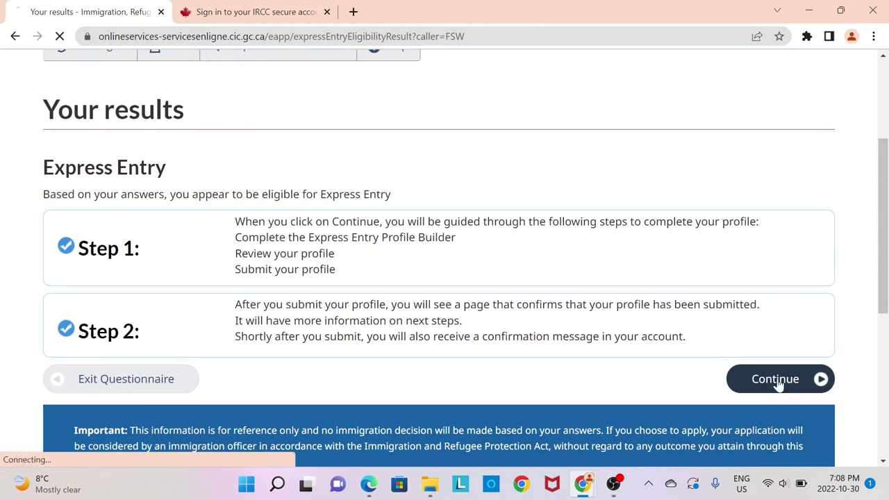
left_click_drag(886, 125, 886, 229)
Enter the applicant's last and first names, choose Male as gender, and submit
left_click(139, 164)
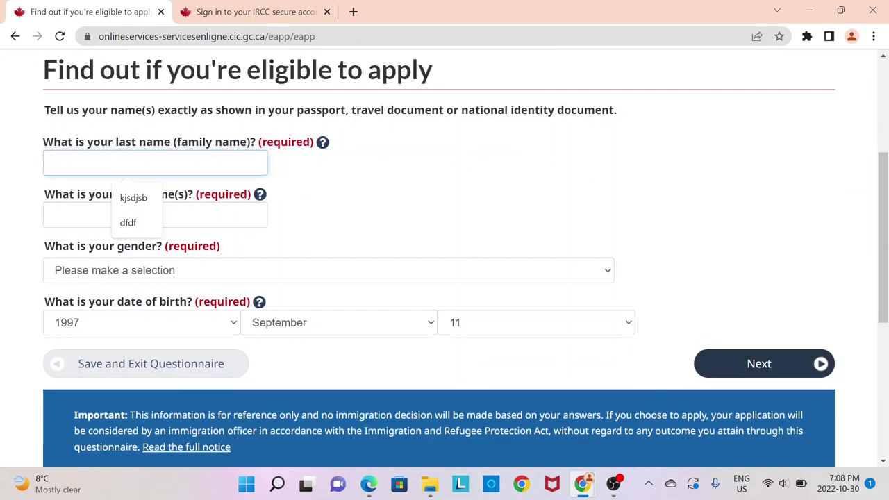
type("djfbdjf")
key("Tab")
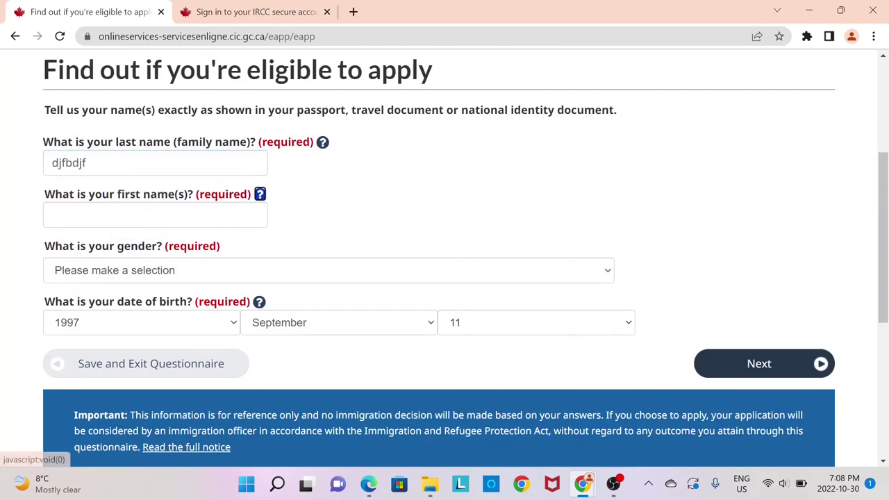
key("Tab")
type("manpj")
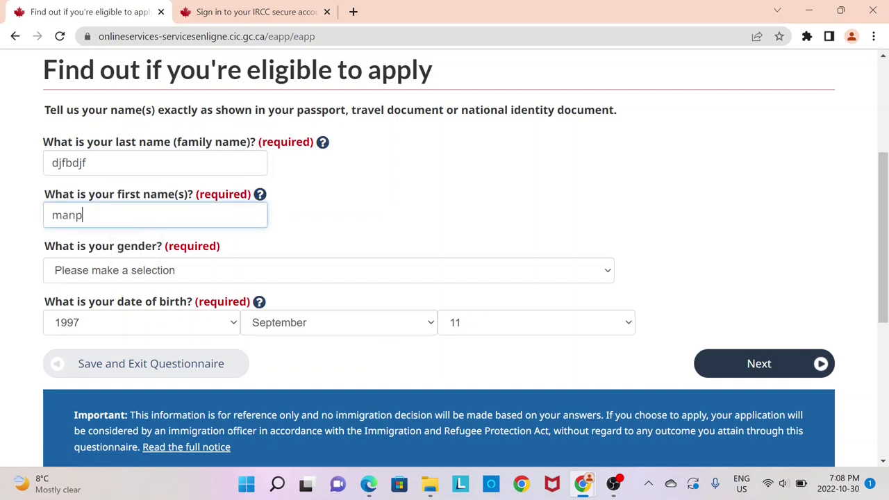
key("BackSpace")
type("oj")
left_click(164, 273)
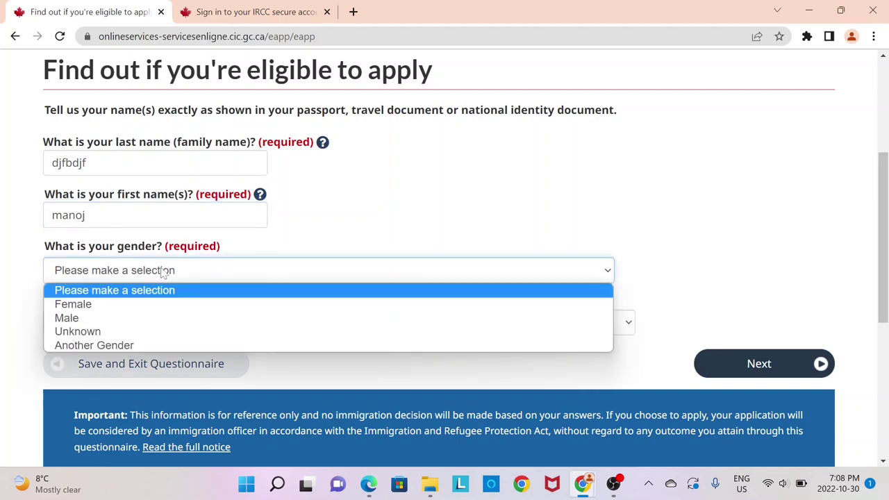
left_click(119, 319)
left_click(741, 367)
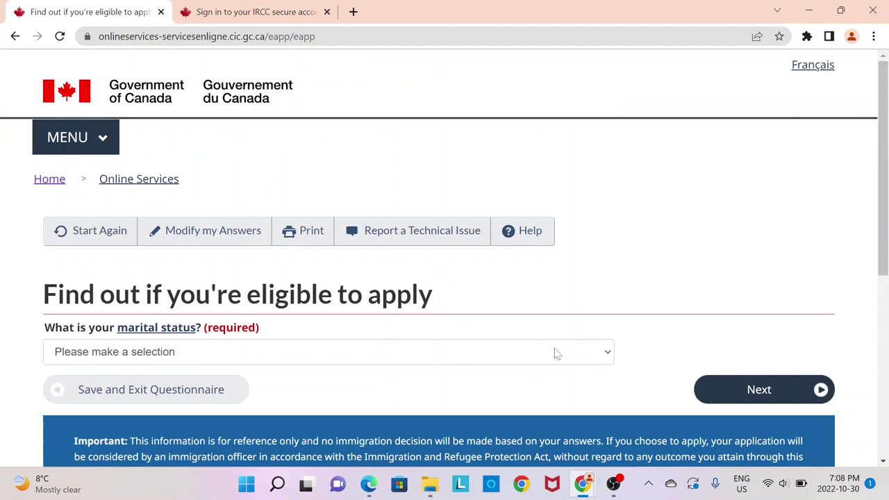
Submit Never Married/Single as marital status and view the six not-started profile forms
left_click(555, 352)
left_click(360, 329)
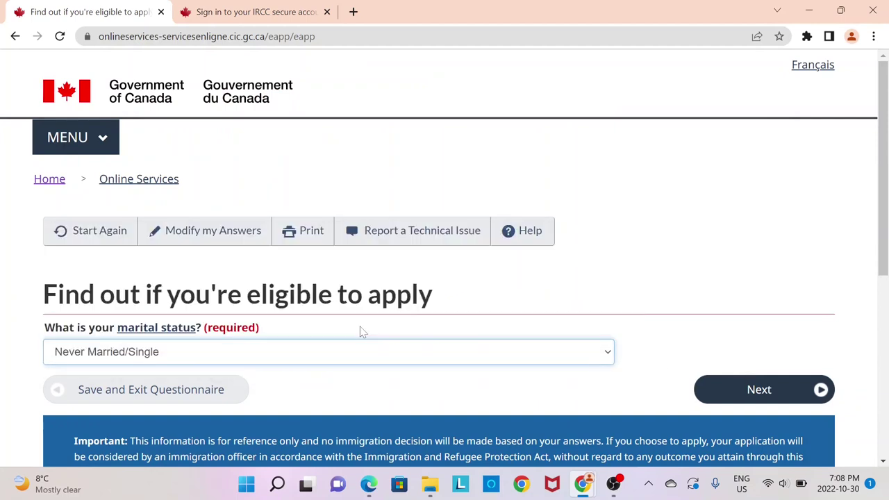
left_click(705, 407)
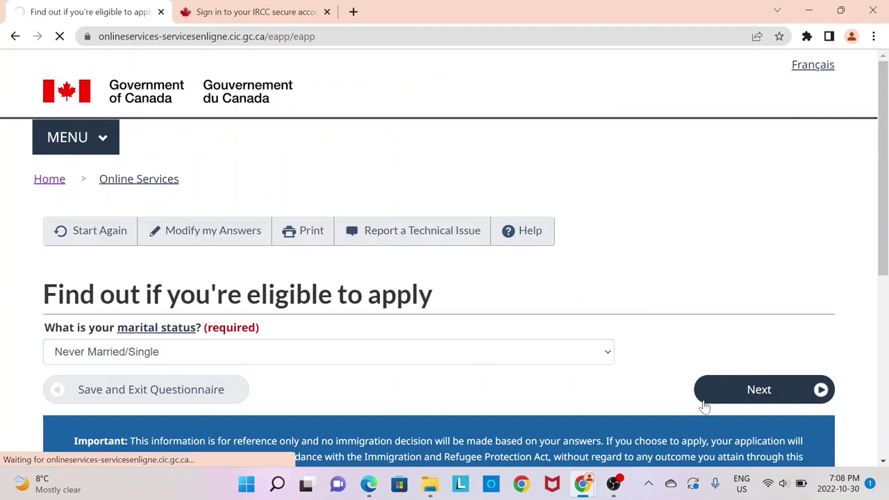
left_click_drag(885, 171, 884, 295)
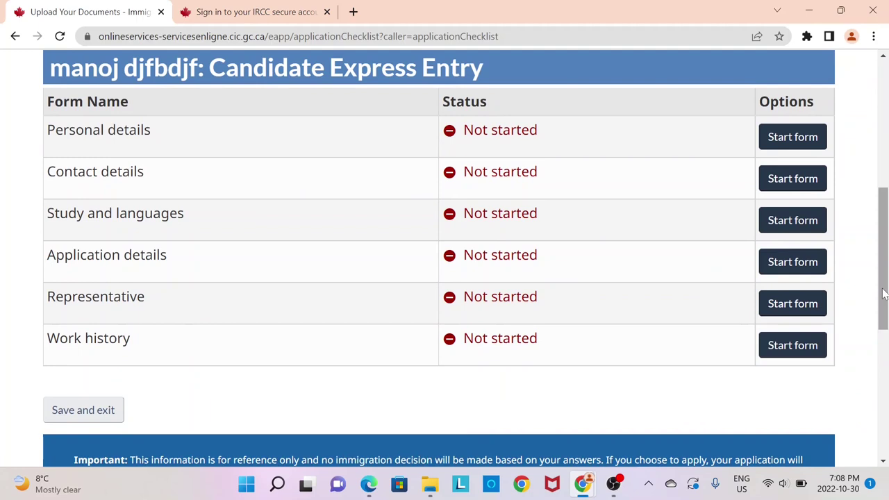